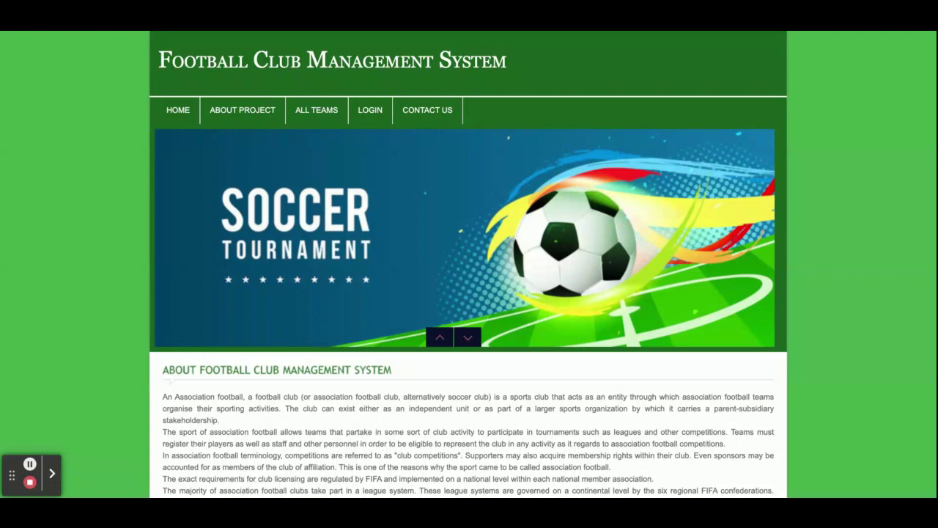
Step: Scroll the home page to review the Manage cards
{"action": "scroll", "coordinate": [326, 379], "scroll_direction": "down", "scroll_amount": 1}
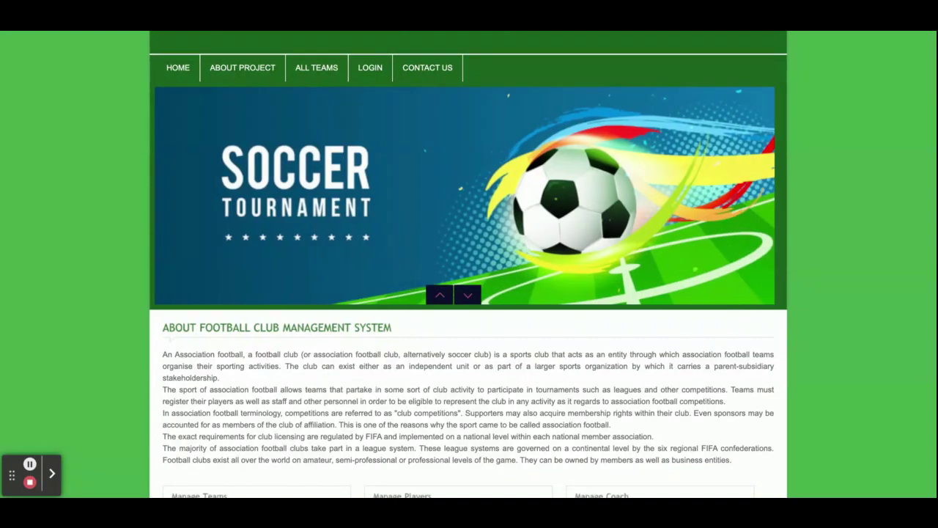
{"action": "scroll", "coordinate": [333, 411], "scroll_direction": "up", "scroll_amount": 1}
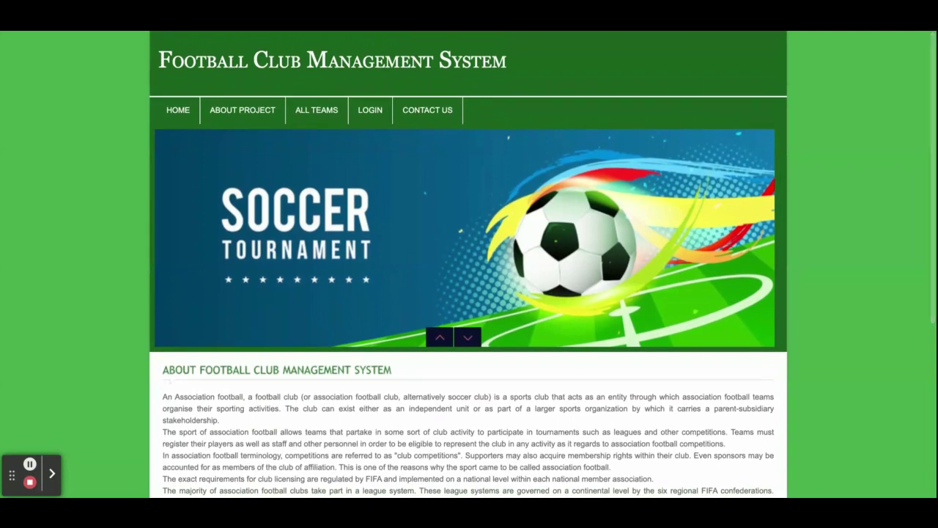
{"action": "scroll", "coordinate": [333, 412], "scroll_direction": "down", "scroll_amount": 4}
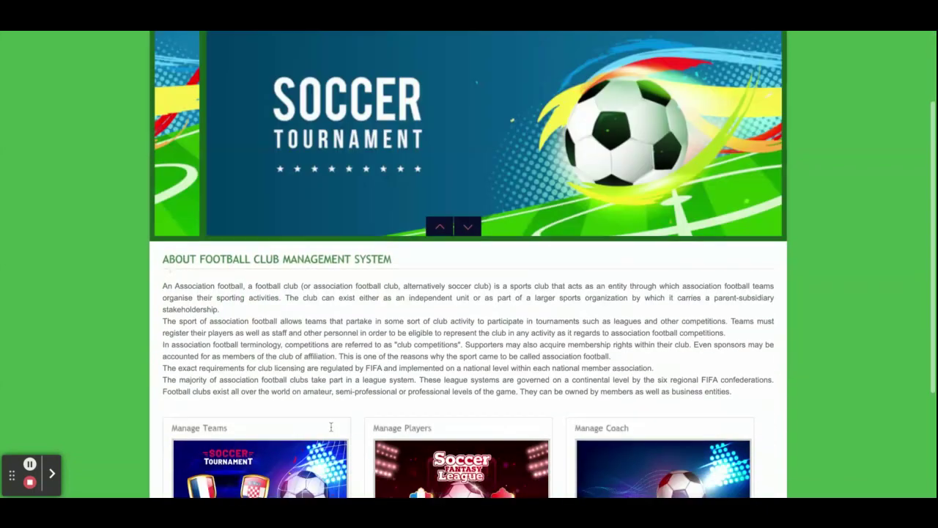
{"action": "scroll", "coordinate": [331, 426], "scroll_direction": "down", "scroll_amount": 2}
{"action": "scroll", "coordinate": [331, 426], "scroll_direction": "up", "scroll_amount": 6}
{"action": "scroll", "coordinate": [469, 263], "scroll_direction": "down", "scroll_amount": 1}
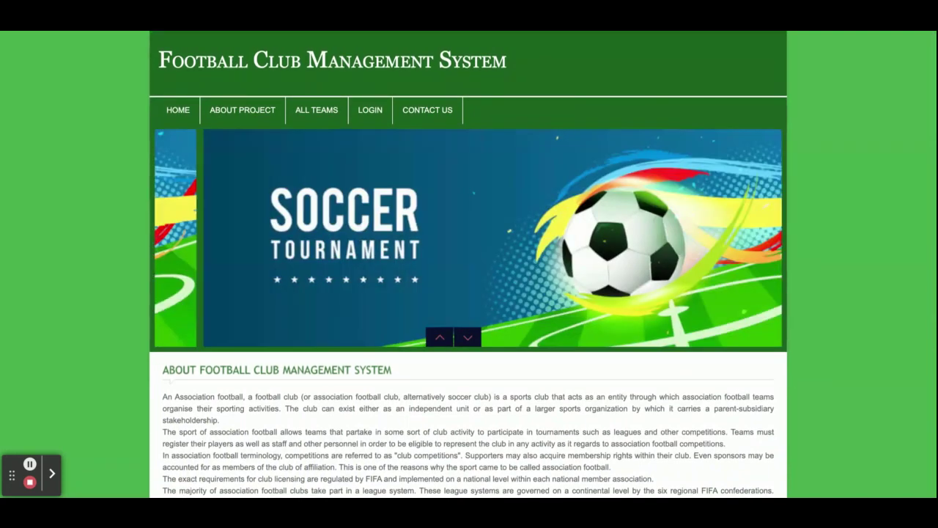
Step: Return to the top, view the About Project page, then go to All Teams
{"action": "scroll", "coordinate": [469, 264], "scroll_direction": "down", "scroll_amount": 2}
{"action": "scroll", "coordinate": [469, 264], "scroll_direction": "up", "scroll_amount": 2}
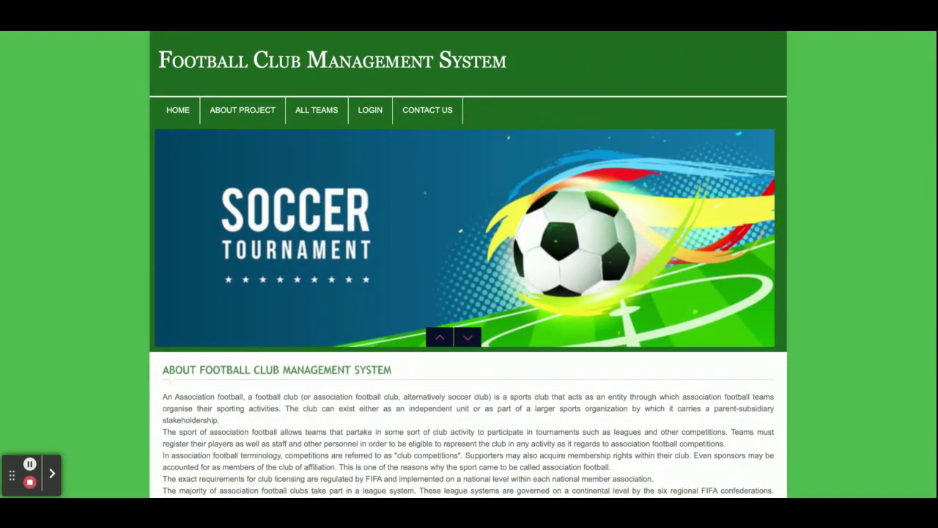
{"action": "left_click", "coordinate": [248, 115]}
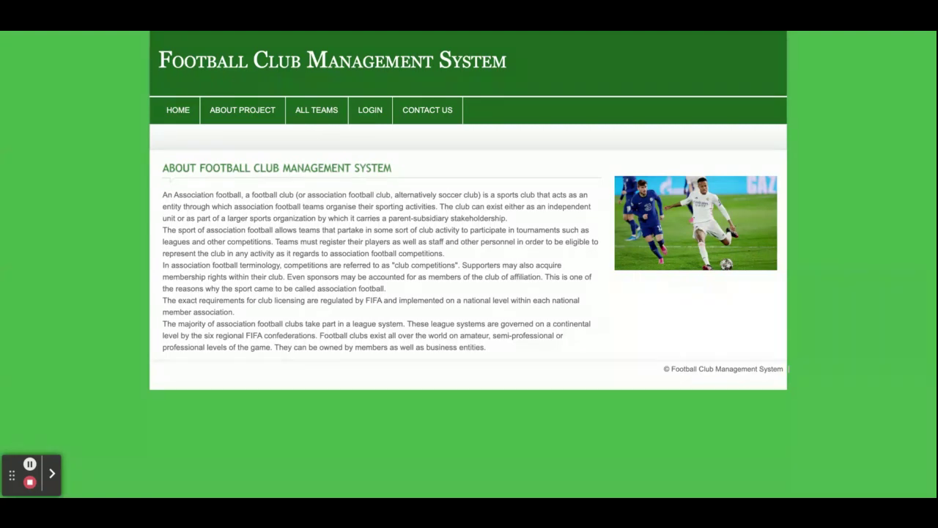
{"action": "left_click", "coordinate": [318, 109]}
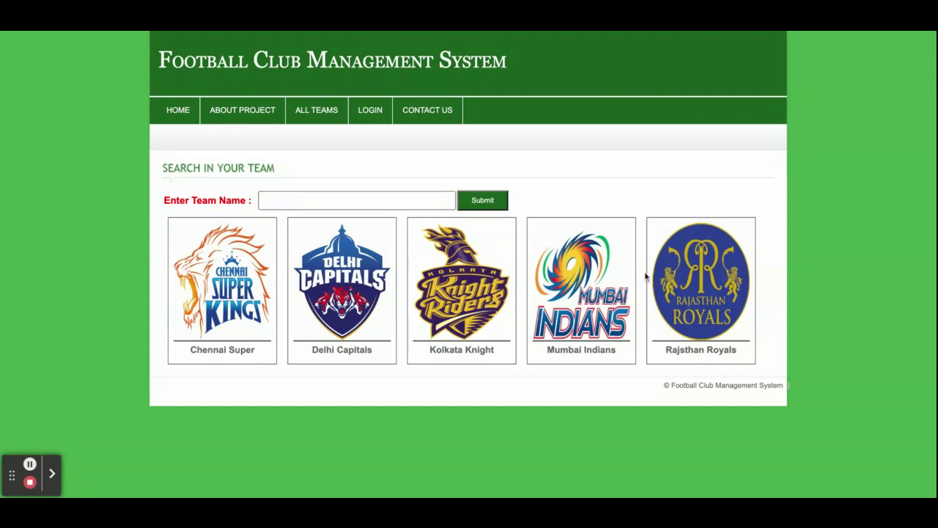
Step: Open the Chennai Super team details and scroll through its ID, coach, description and players
{"action": "left_click", "coordinate": [249, 282]}
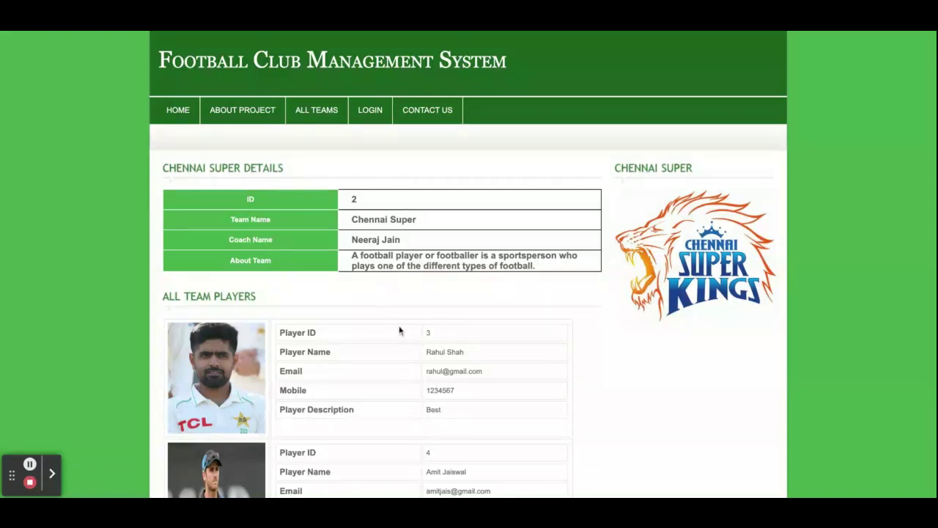
{"action": "scroll", "coordinate": [399, 331], "scroll_direction": "down", "scroll_amount": 6}
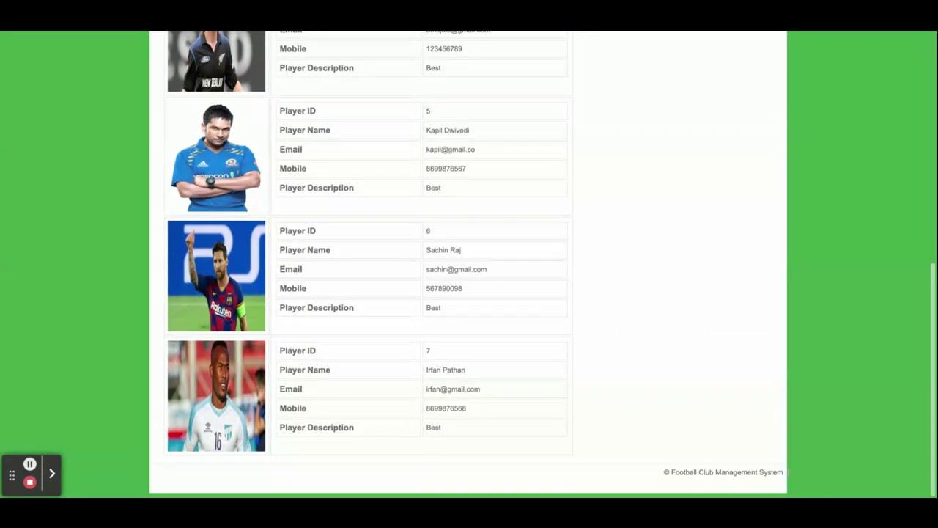
{"action": "scroll", "coordinate": [469, 264], "scroll_direction": "up", "scroll_amount": 6}
{"action": "scroll", "coordinate": [469, 264], "scroll_direction": "down", "scroll_amount": 3}
{"action": "scroll", "coordinate": [469, 264], "scroll_direction": "up", "scroll_amount": 3}
{"action": "scroll", "coordinate": [393, 379], "scroll_direction": "down", "scroll_amount": 1}
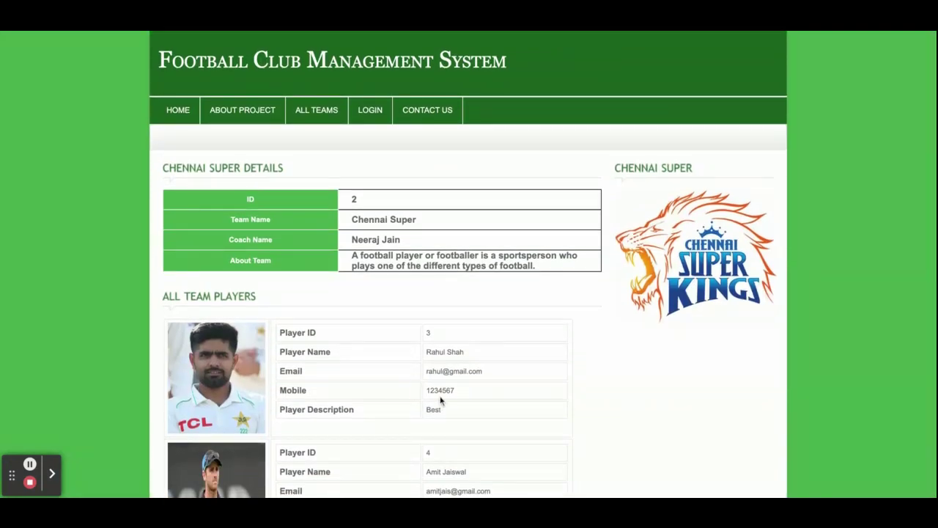
{"action": "scroll", "coordinate": [440, 418], "scroll_direction": "down", "scroll_amount": 6}
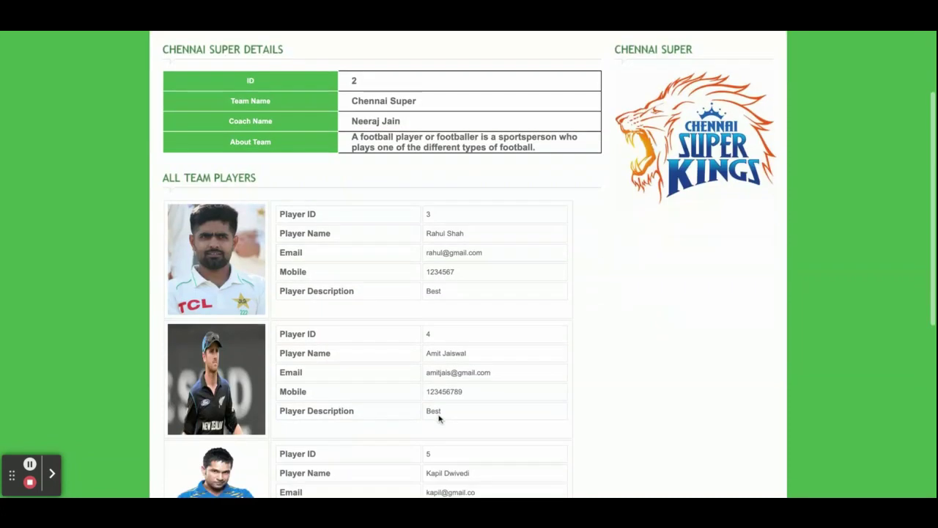
{"action": "scroll", "coordinate": [437, 415], "scroll_direction": "up", "scroll_amount": 6}
{"action": "scroll", "coordinate": [469, 293], "scroll_direction": "down", "scroll_amount": 1}
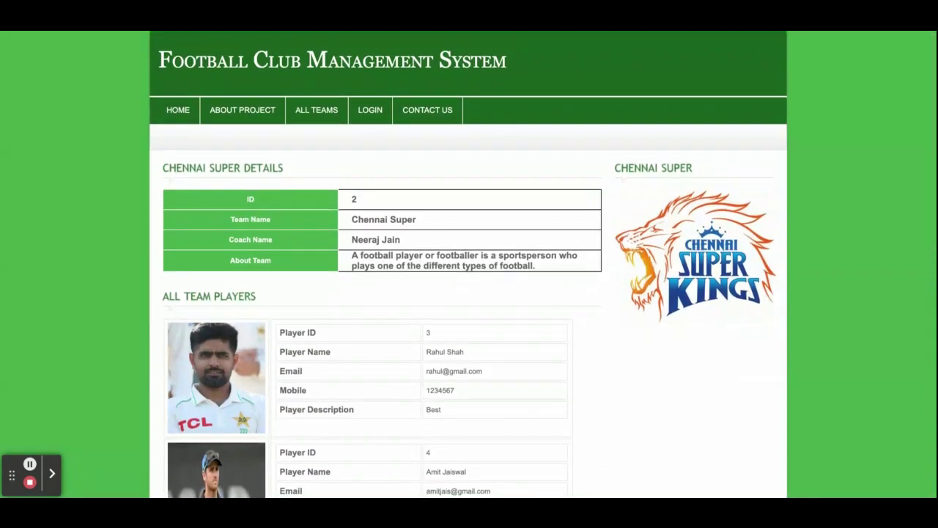
Step: Reopen Chennai Super from All Teams, then go to the login page
{"action": "left_click", "coordinate": [313, 111]}
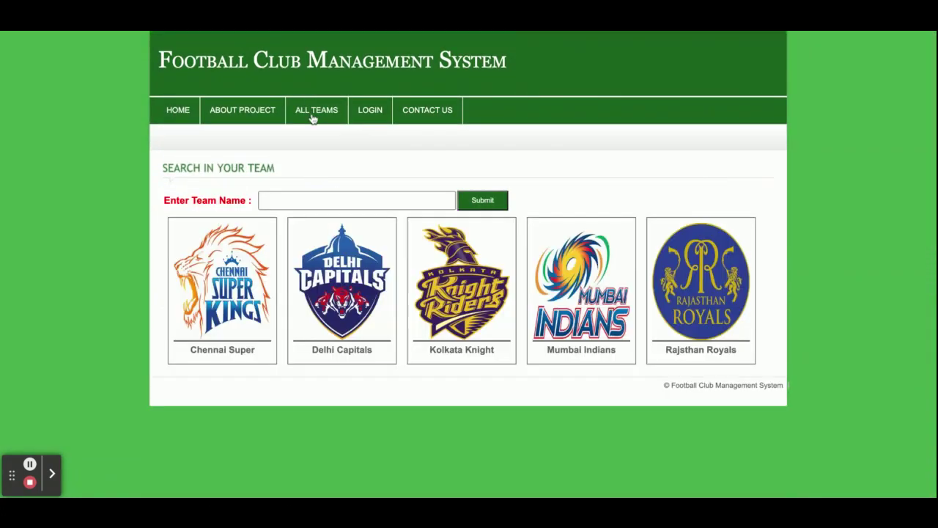
{"action": "left_click", "coordinate": [247, 300]}
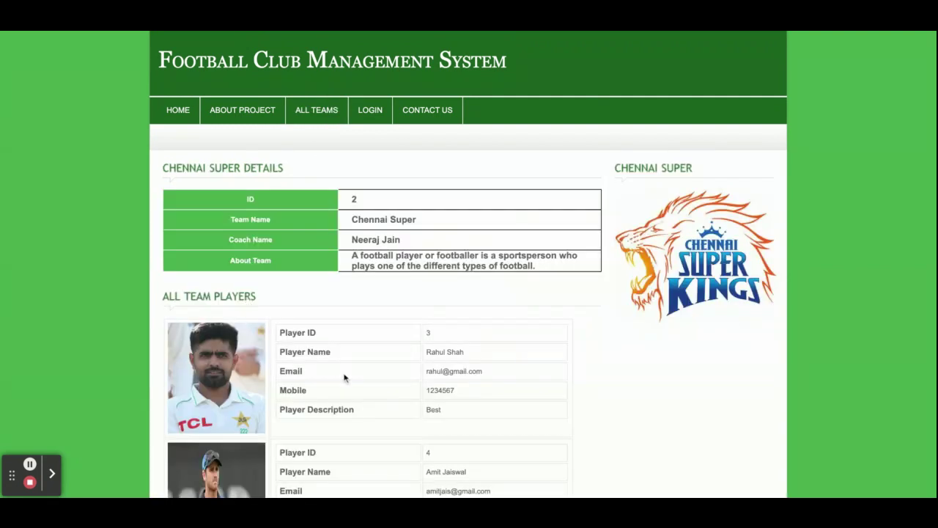
{"action": "left_click", "coordinate": [371, 114]}
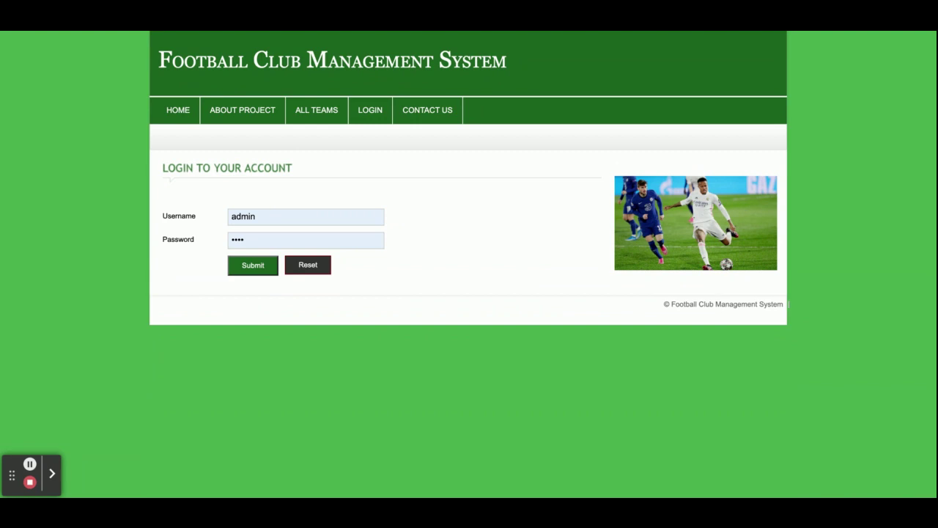
Step: View the Contact Us form, return to login with autofilled admin credentials, and sign in
{"action": "left_click", "coordinate": [431, 110]}
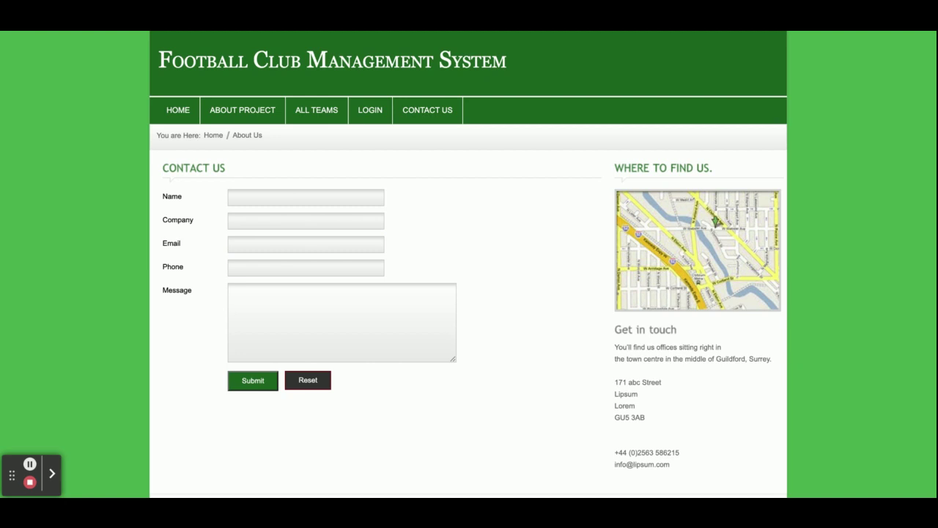
{"action": "left_click", "coordinate": [371, 117]}
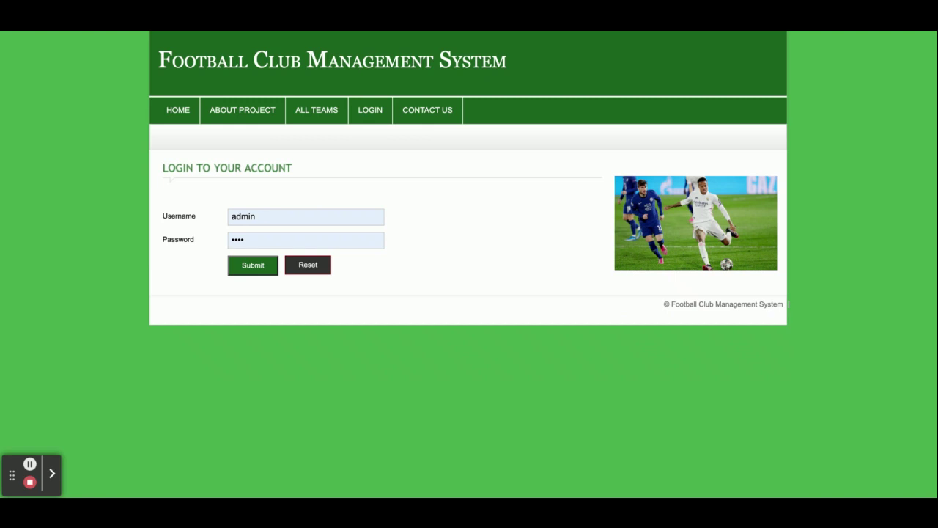
{"action": "left_click", "coordinate": [249, 265]}
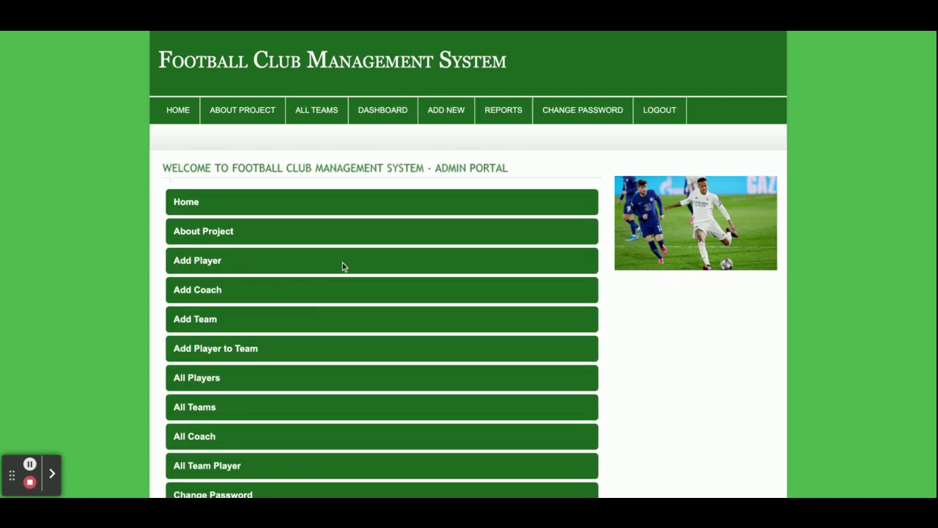
Step: Browse Home, About Project, All Teams and Dashboard, then open the Add Player form
{"action": "scroll", "coordinate": [342, 262], "scroll_direction": "down", "scroll_amount": 3}
{"action": "scroll", "coordinate": [343, 262], "scroll_direction": "up", "scroll_amount": 3}
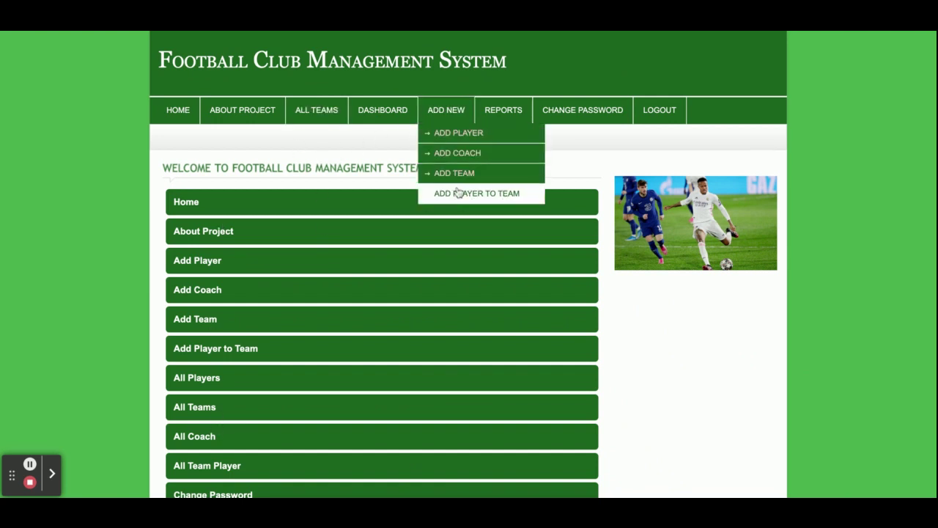
{"action": "mouse_move", "coordinate": [502, 119]}
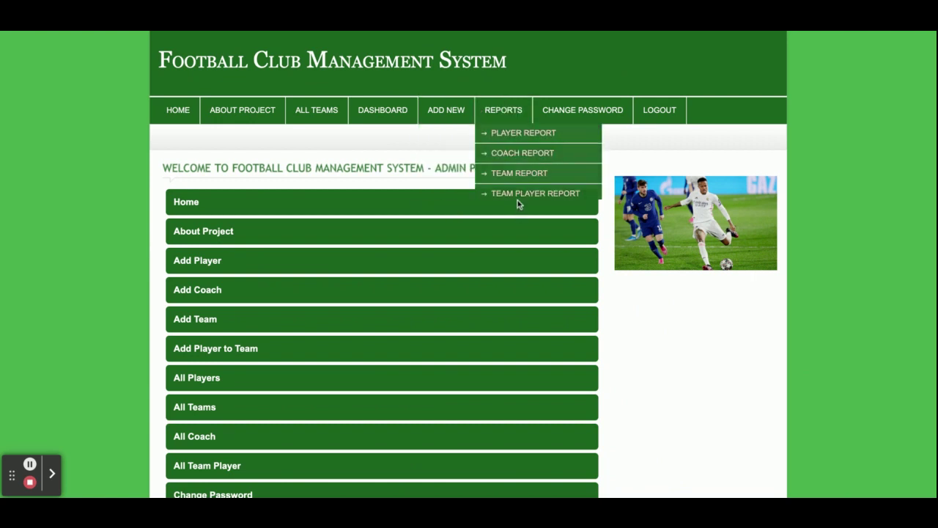
{"action": "left_click", "coordinate": [189, 112]}
{"action": "left_click", "coordinate": [257, 117]}
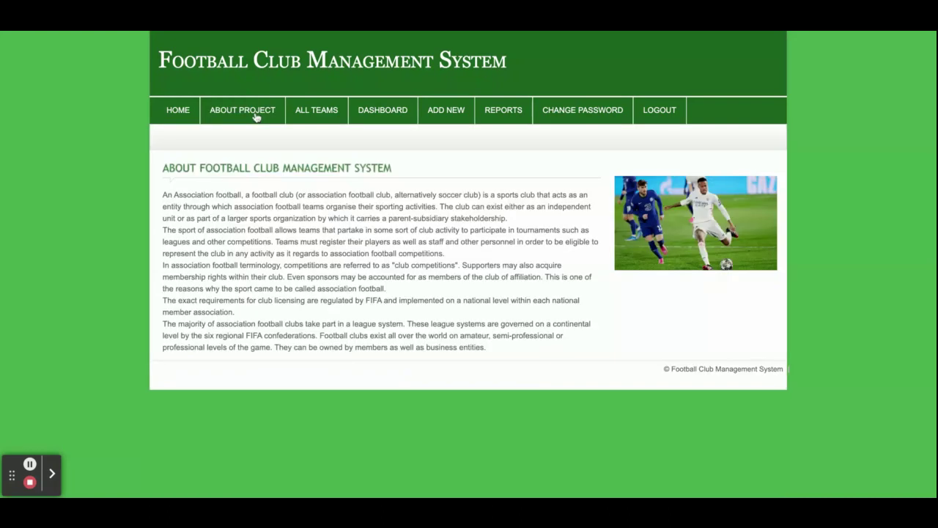
{"action": "left_click", "coordinate": [316, 119]}
{"action": "left_click", "coordinate": [388, 123]}
{"action": "mouse_move", "coordinate": [446, 119]}
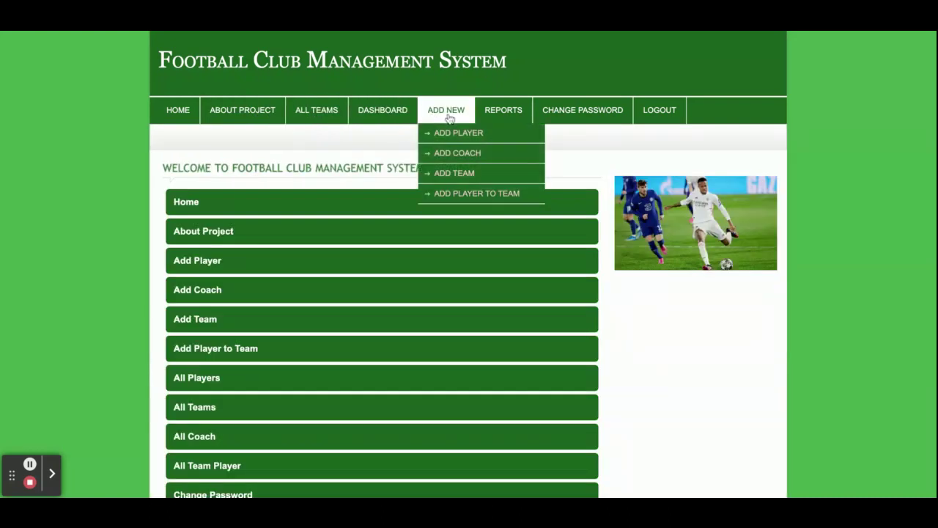
{"action": "left_click", "coordinate": [457, 136]}
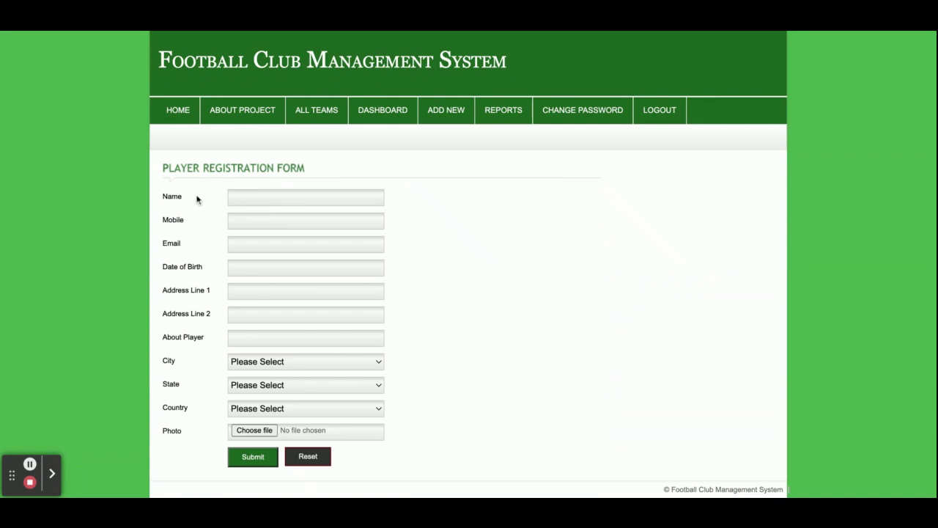
Step: Submit the empty Player Registration Form to see validation, then open the Coach Registration Form
{"action": "left_click", "coordinate": [257, 459]}
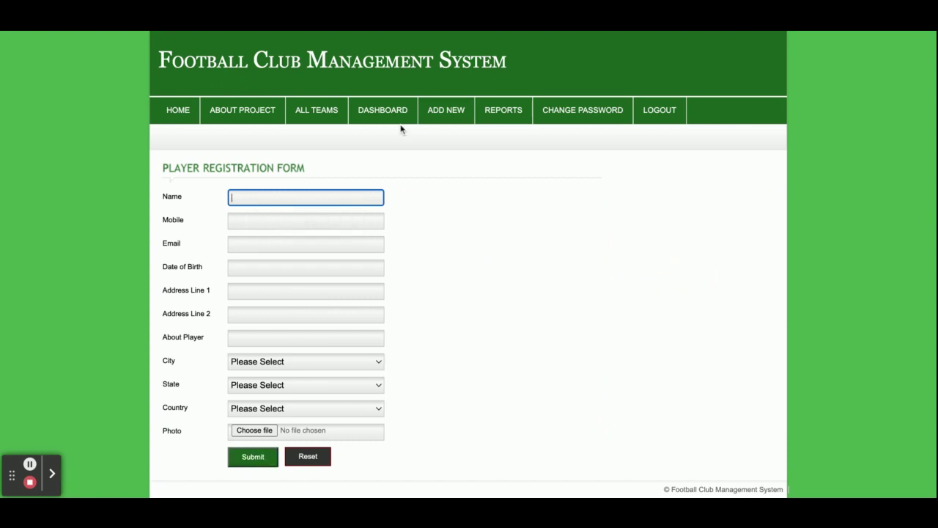
{"action": "mouse_move", "coordinate": [456, 111]}
{"action": "left_click", "coordinate": [472, 155]}
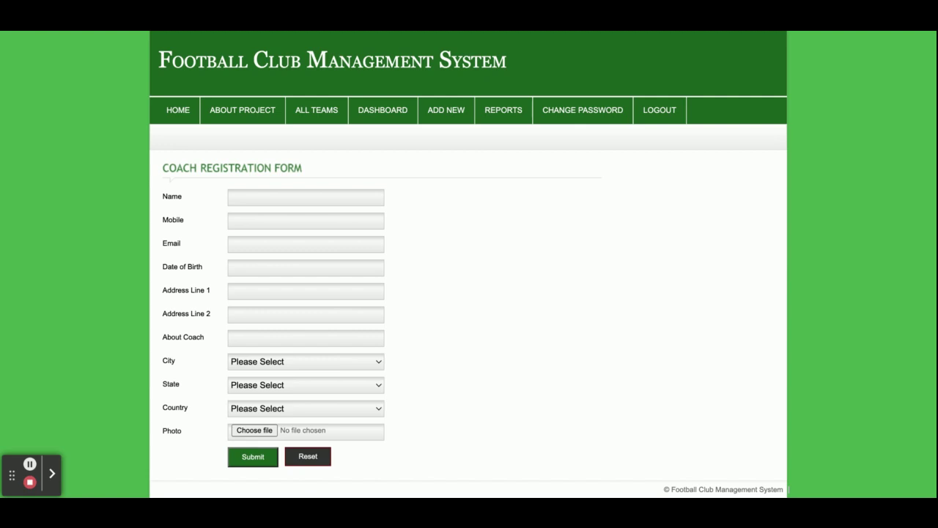
Step: Open the Add Your Team form and choose a coach from Coach Name
{"action": "mouse_move", "coordinate": [446, 117]}
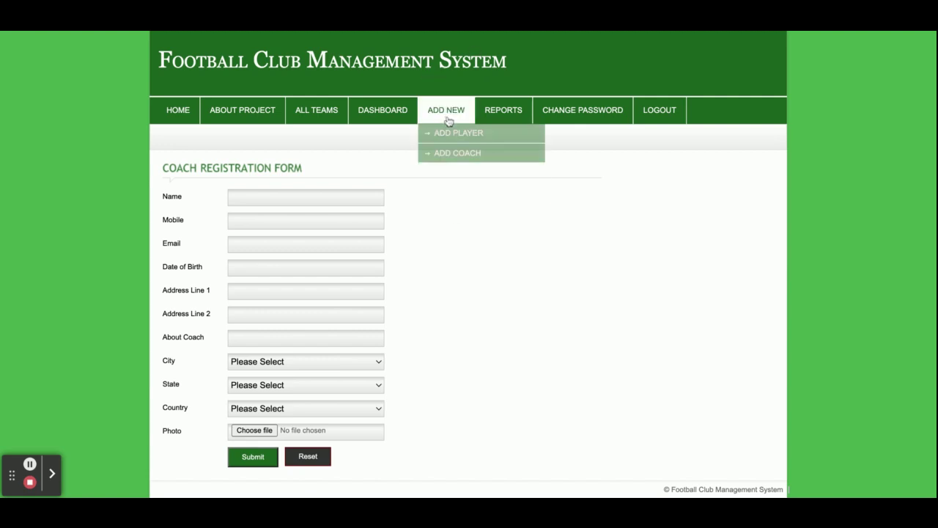
{"action": "left_click", "coordinate": [462, 187]}
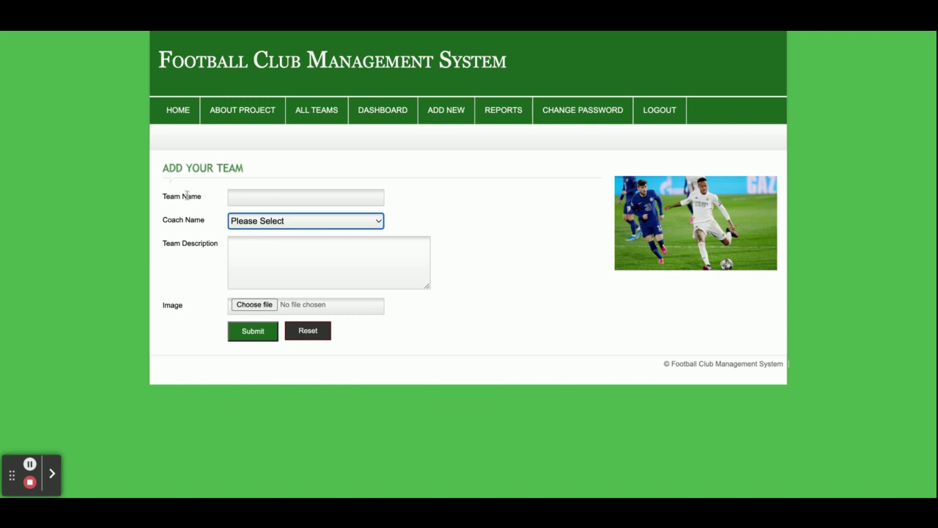
{"action": "left_click", "coordinate": [290, 219]}
{"action": "left_click", "coordinate": [312, 222]}
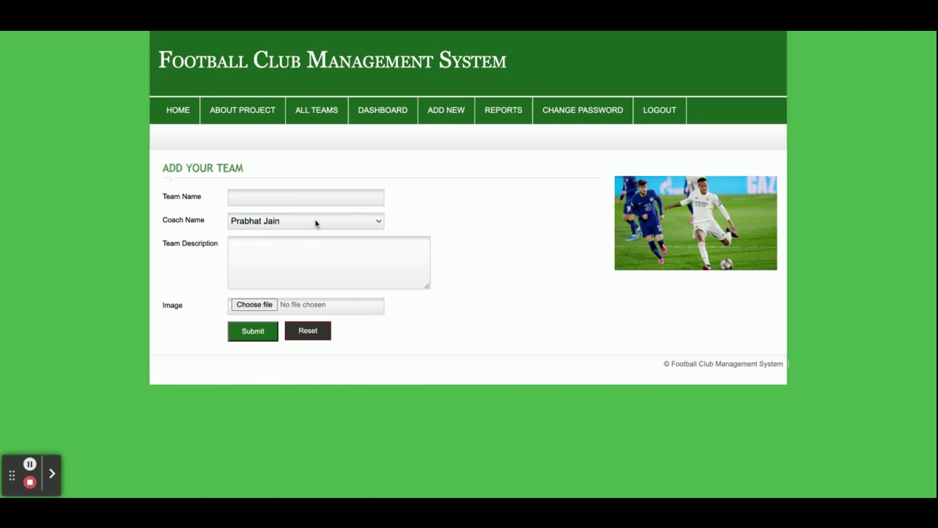
Step: Switch between coaches in the Coach Name dropdown, settling on another coach
{"action": "left_click", "coordinate": [316, 223]}
{"action": "left_click", "coordinate": [318, 245]}
{"action": "left_click", "coordinate": [329, 226]}
{"action": "left_click", "coordinate": [291, 204]}
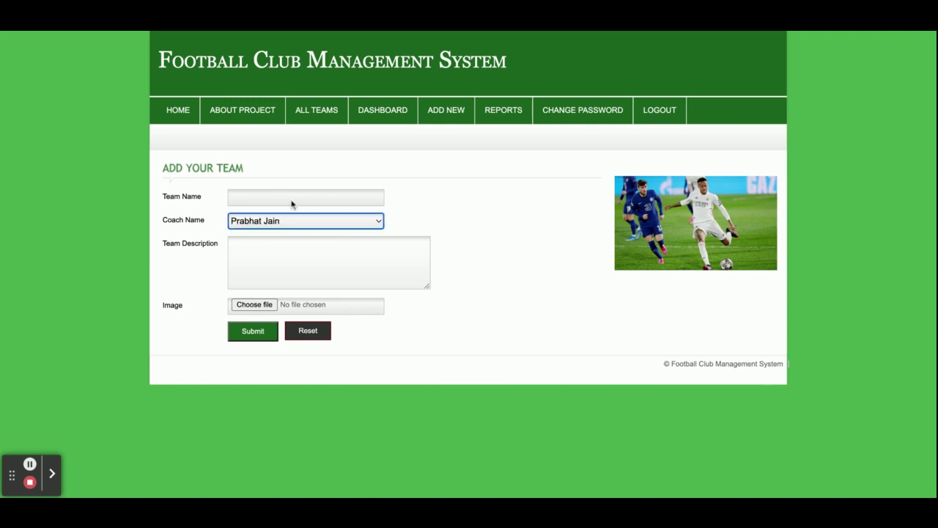
{"action": "left_click", "coordinate": [273, 225]}
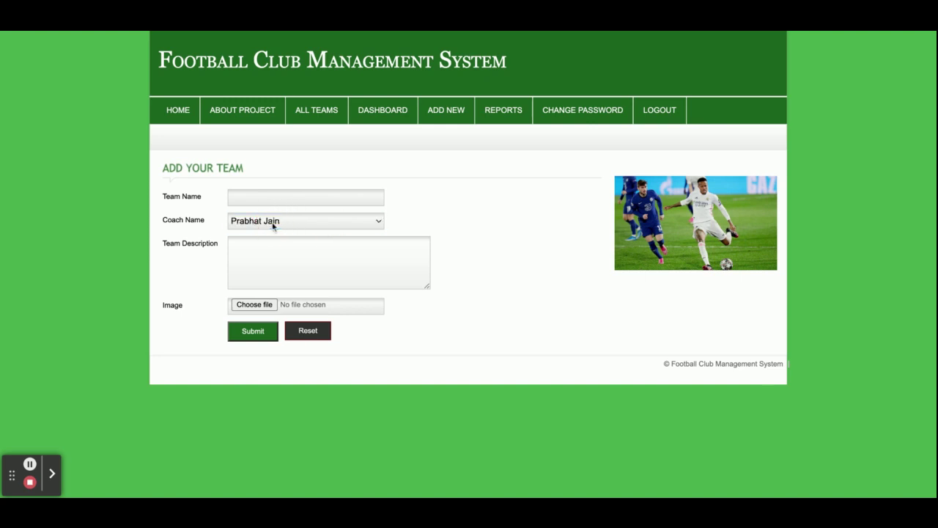
{"action": "left_click", "coordinate": [310, 257]}
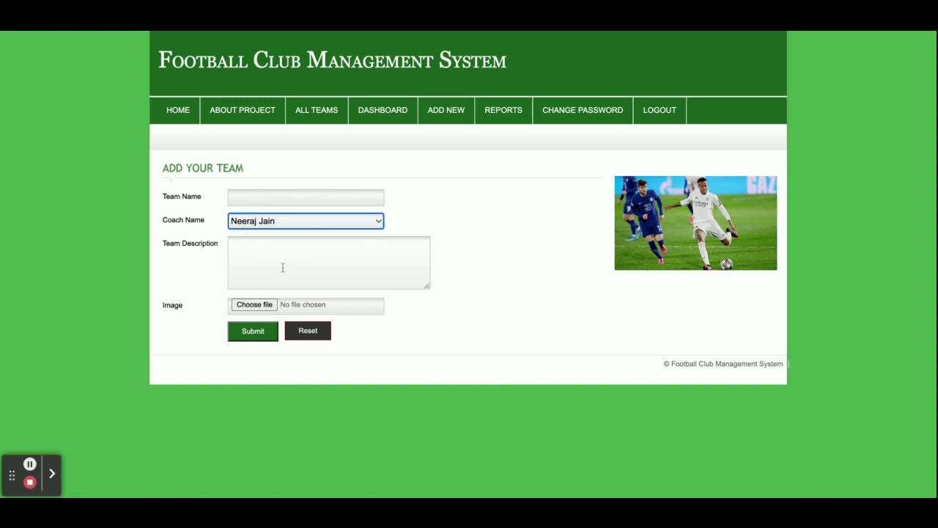
Step: Open the Add Player to Team form and select Kolkata Knight as the team
{"action": "mouse_move", "coordinate": [484, 121]}
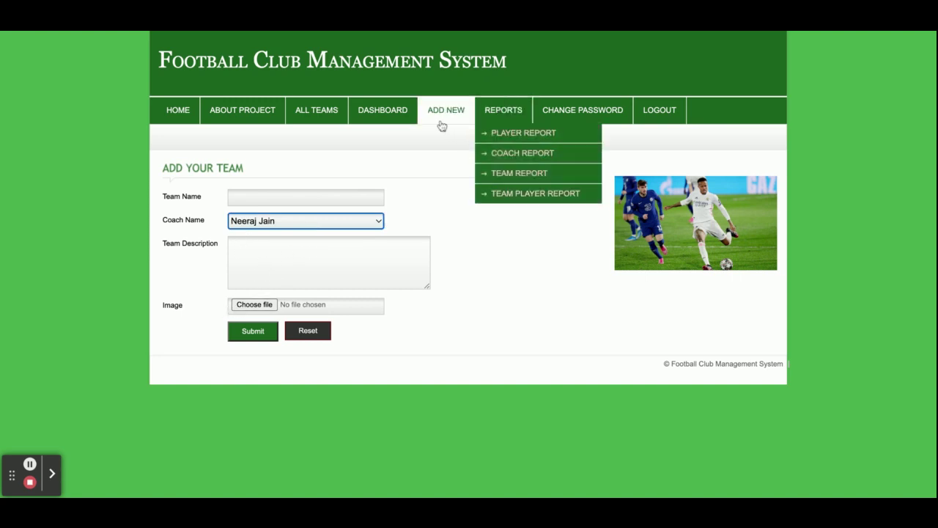
{"action": "mouse_move", "coordinate": [448, 112]}
{"action": "left_click", "coordinate": [455, 195]}
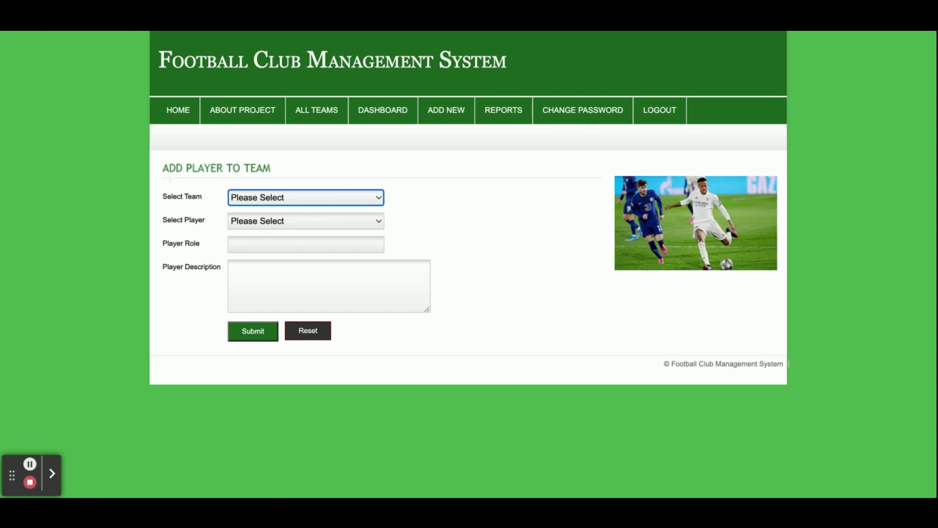
{"action": "left_click", "coordinate": [289, 201]}
{"action": "left_click", "coordinate": [298, 213]}
Step: Choose a player, then move through the Player Role and Description fields
{"action": "left_click", "coordinate": [295, 227]}
{"action": "left_click", "coordinate": [317, 266]}
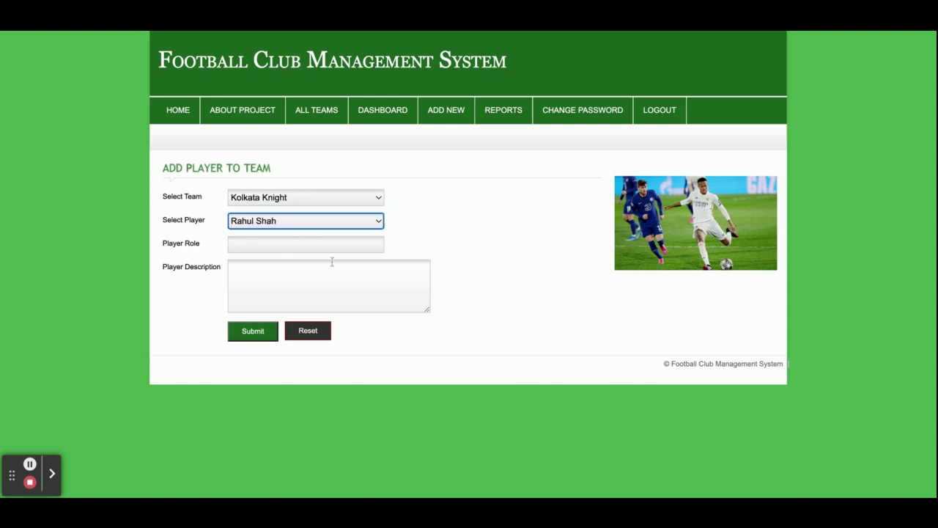
{"action": "left_click", "coordinate": [300, 247]}
{"action": "left_click", "coordinate": [300, 300]}
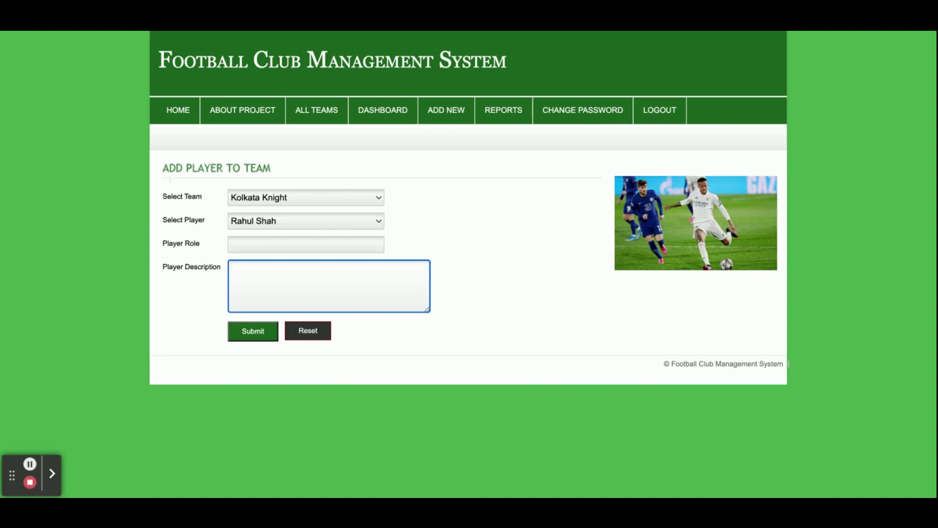
{"action": "mouse_move", "coordinate": [439, 117]}
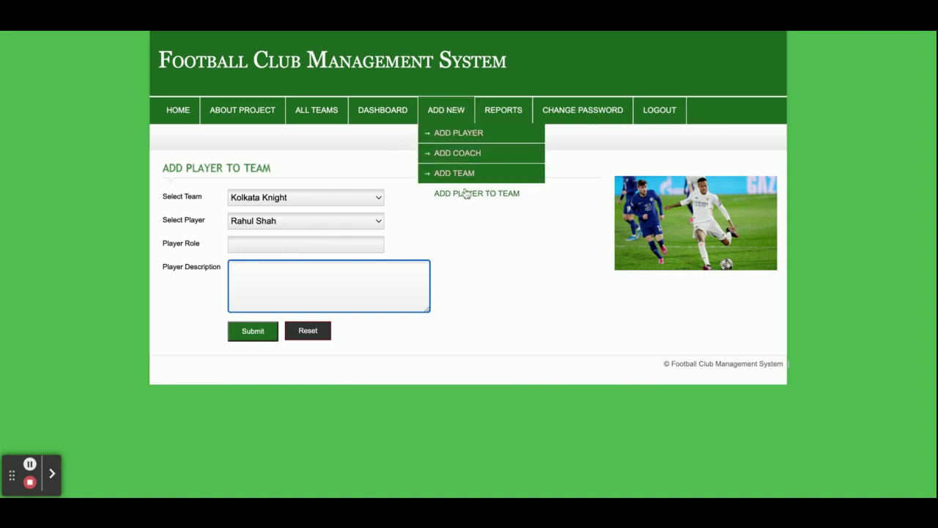
Step: Open the Player Report, test a search for 'amit', clear it, and sort by Name ascending
{"action": "left_click", "coordinate": [503, 132]}
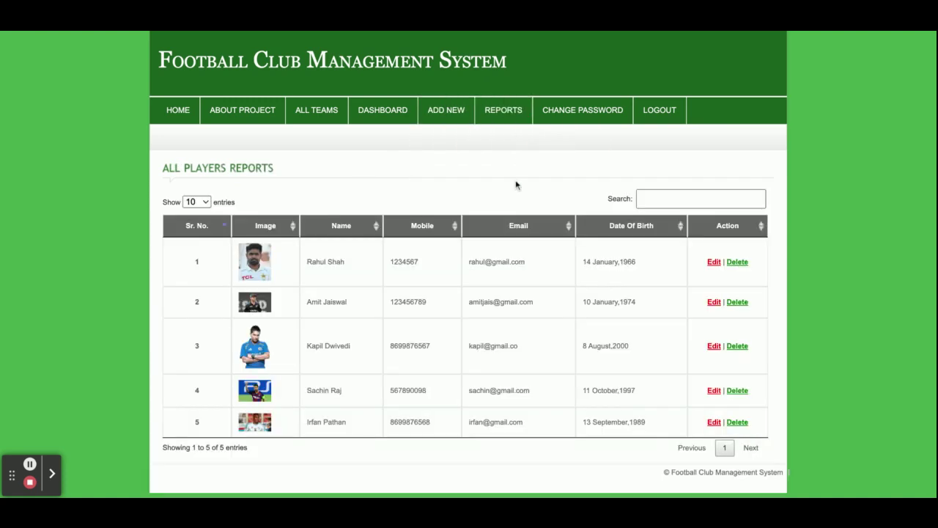
{"action": "left_click", "coordinate": [695, 201]}
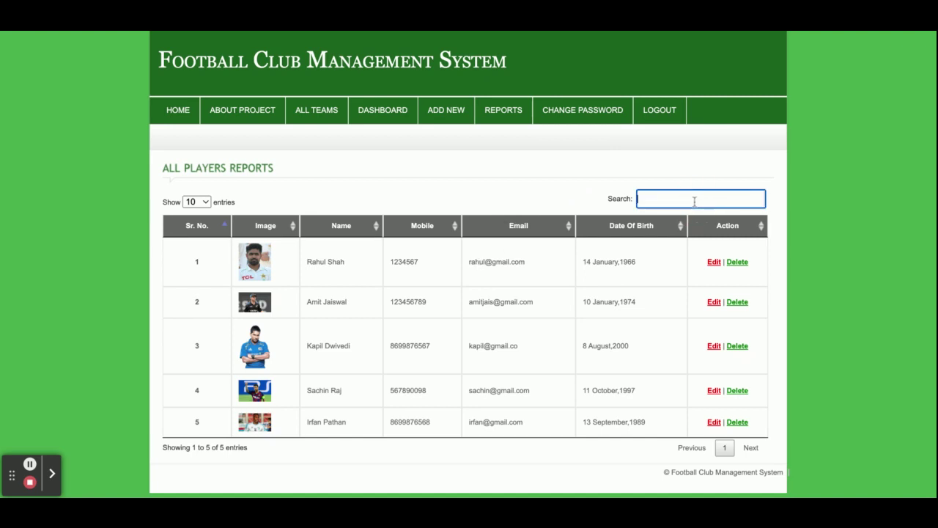
{"action": "type", "text": "amit"}
{"action": "key", "text": "BackSpace"}
{"action": "key", "text": "BackSpace"}
{"action": "key", "text": "BackSpace"}
{"action": "key", "text": "BackSpace"}
{"action": "double_click", "coordinate": [363, 231]}
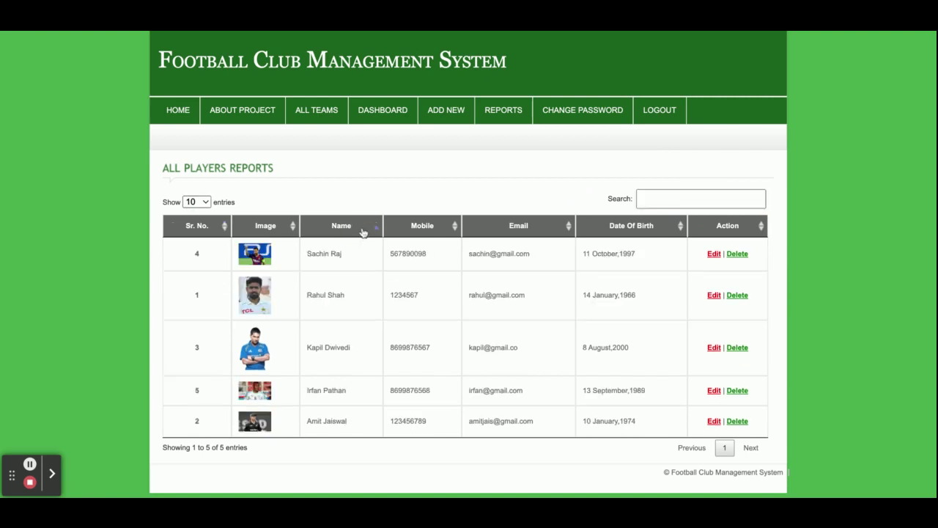
{"action": "left_click", "coordinate": [363, 232]}
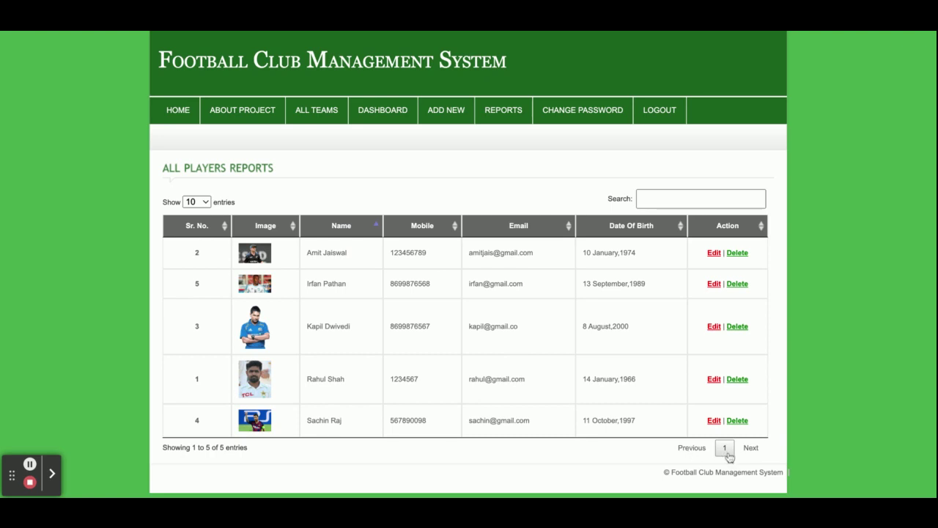
Step: View the Coach Report, then the Team Report
{"action": "mouse_move", "coordinate": [513, 114]}
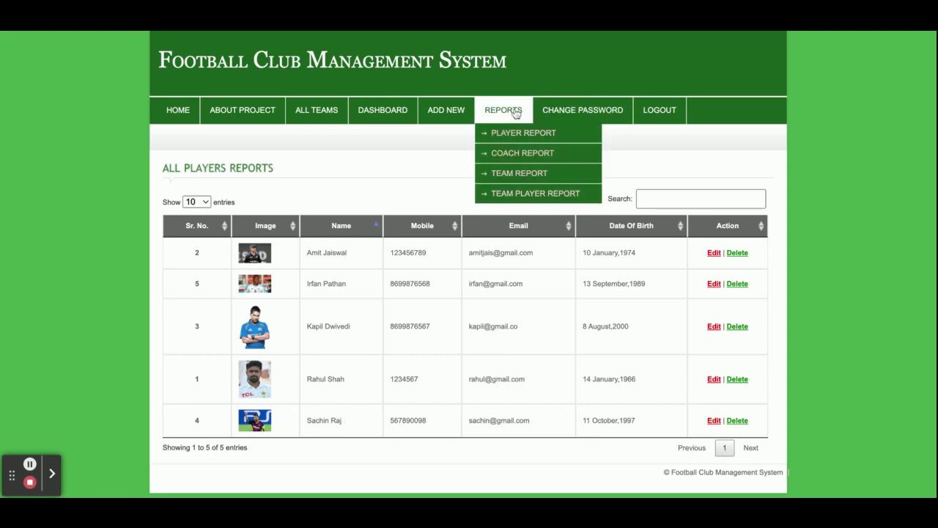
{"action": "left_click", "coordinate": [522, 153]}
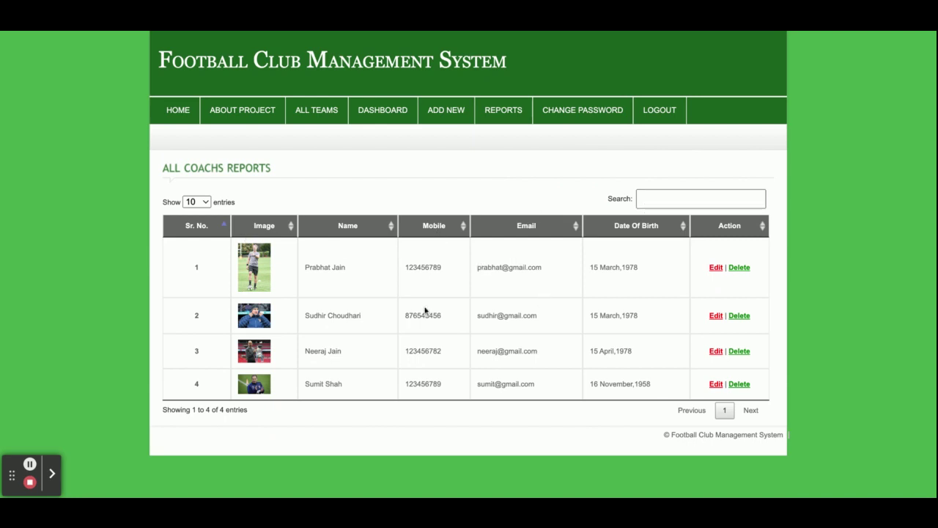
{"action": "mouse_move", "coordinate": [504, 111]}
{"action": "left_click", "coordinate": [515, 170]}
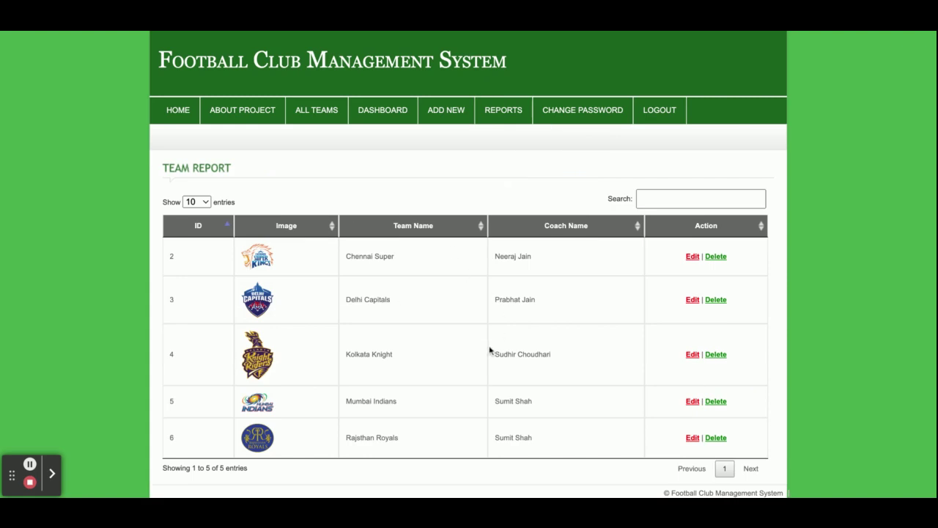
Step: Search the team table for 'mum', then clear the search to show all five teams
{"action": "left_click", "coordinate": [696, 204]}
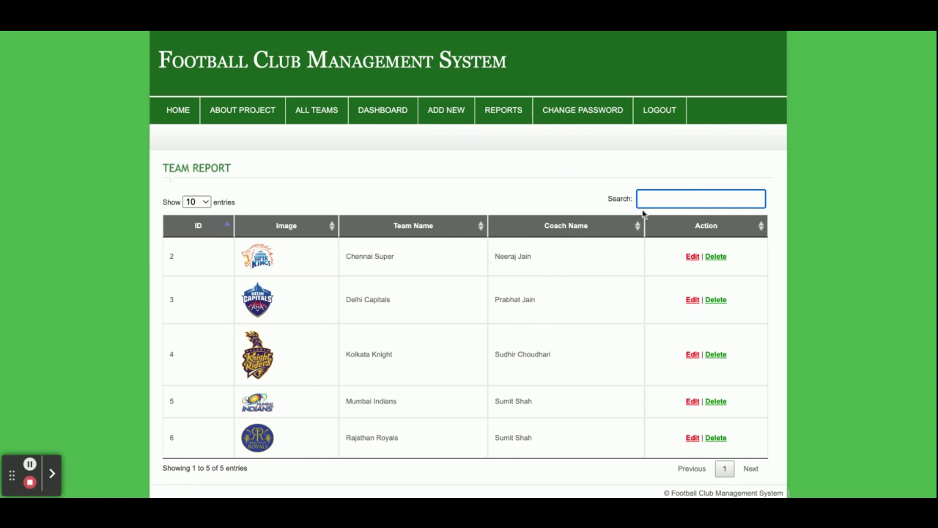
{"action": "type", "text": "mum"}
{"action": "key", "text": "BackSpace"}
{"action": "key", "text": "BackSpace"}
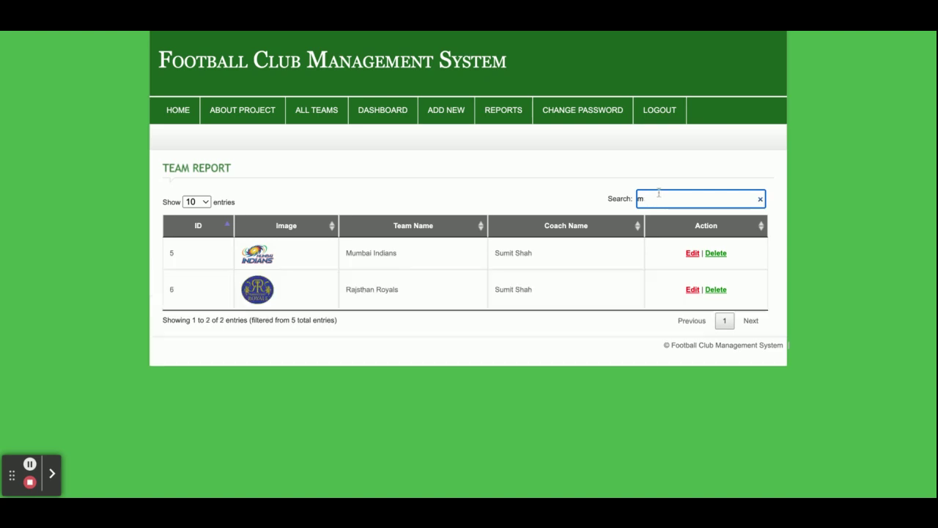
{"action": "key", "text": "BackSpace"}
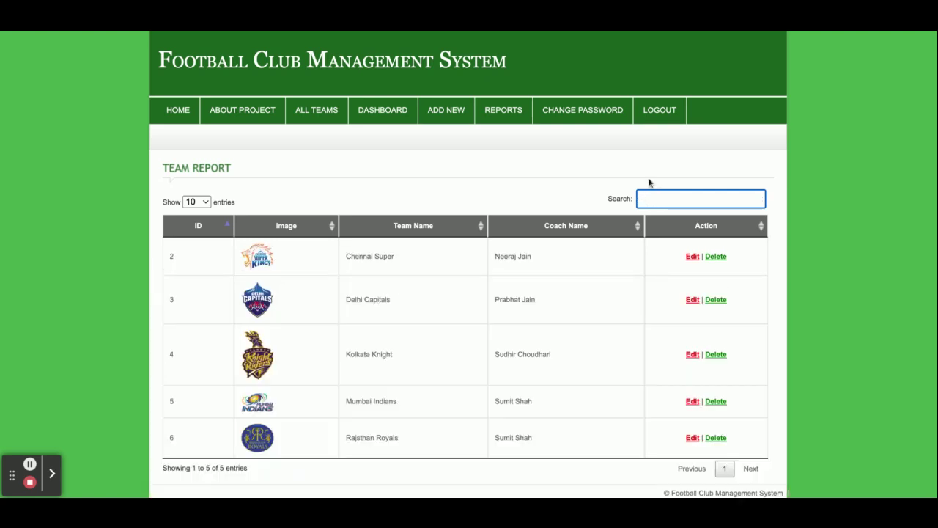
Step: View the Team Player Report, then go to the Change Password page
{"action": "mouse_move", "coordinate": [503, 110]}
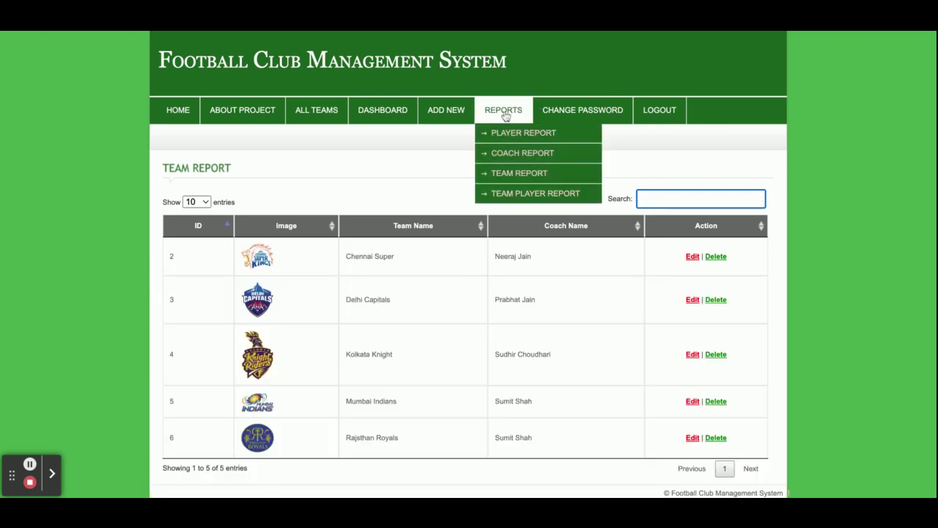
{"action": "left_click", "coordinate": [517, 200]}
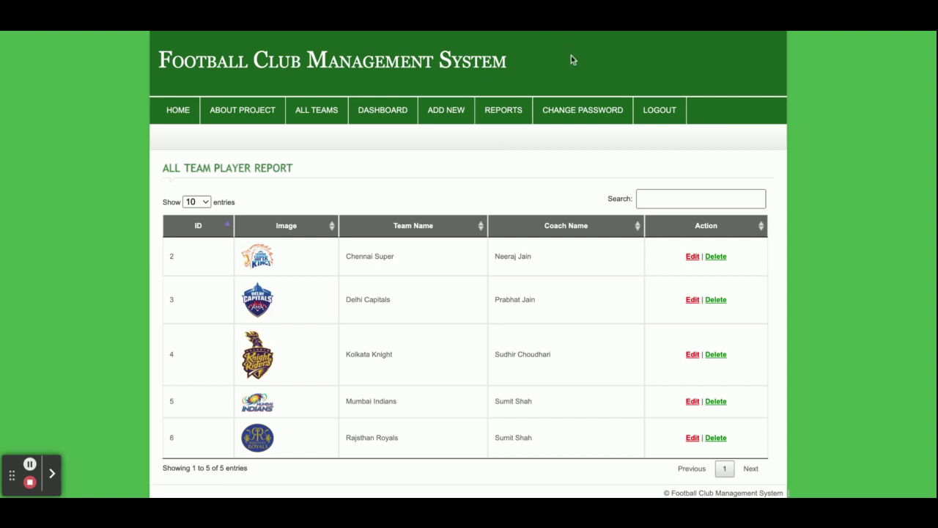
{"action": "left_click", "coordinate": [565, 120]}
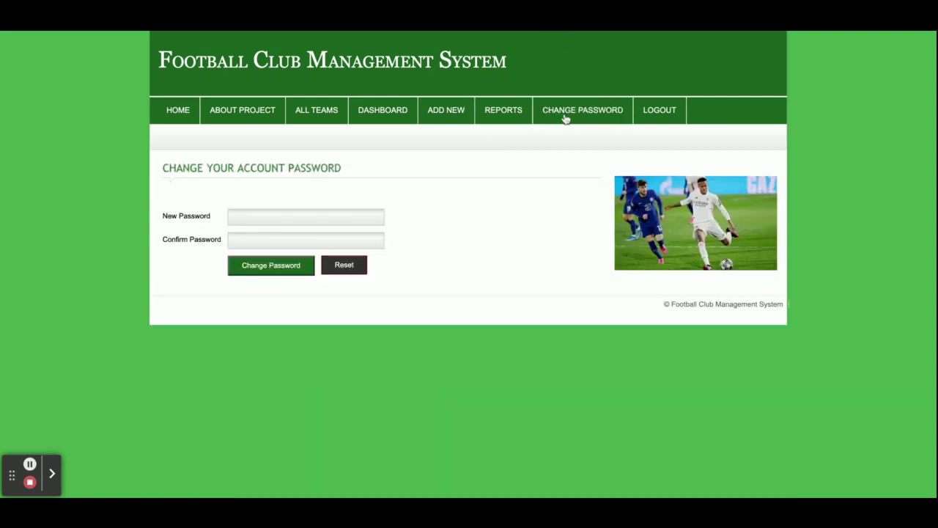